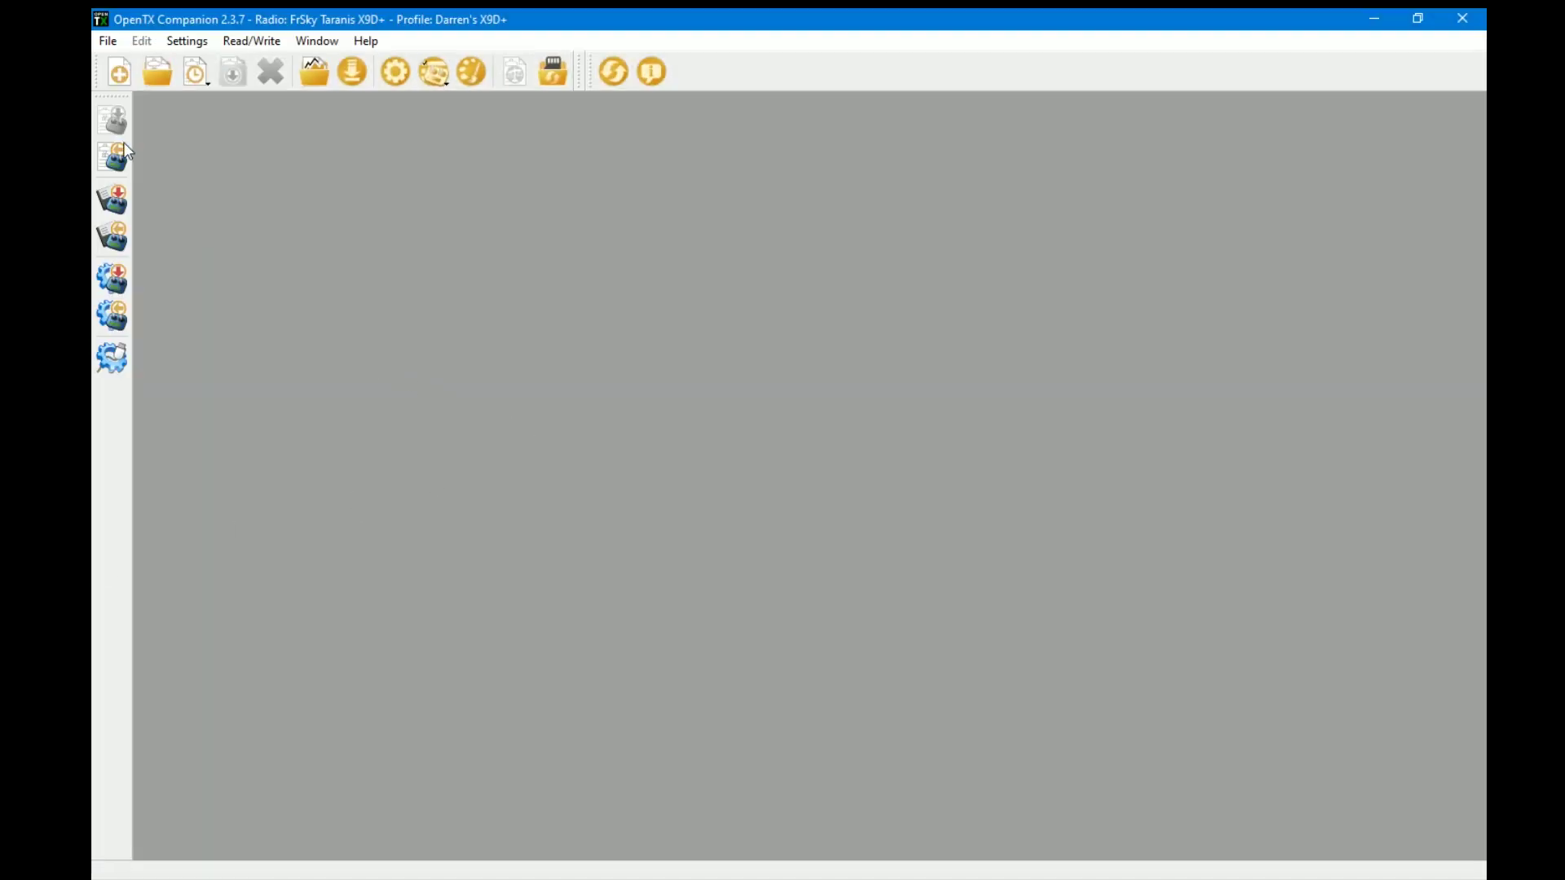
Create a new models file and open model 1, MODEL01, in the model editor
left_click(117, 80)
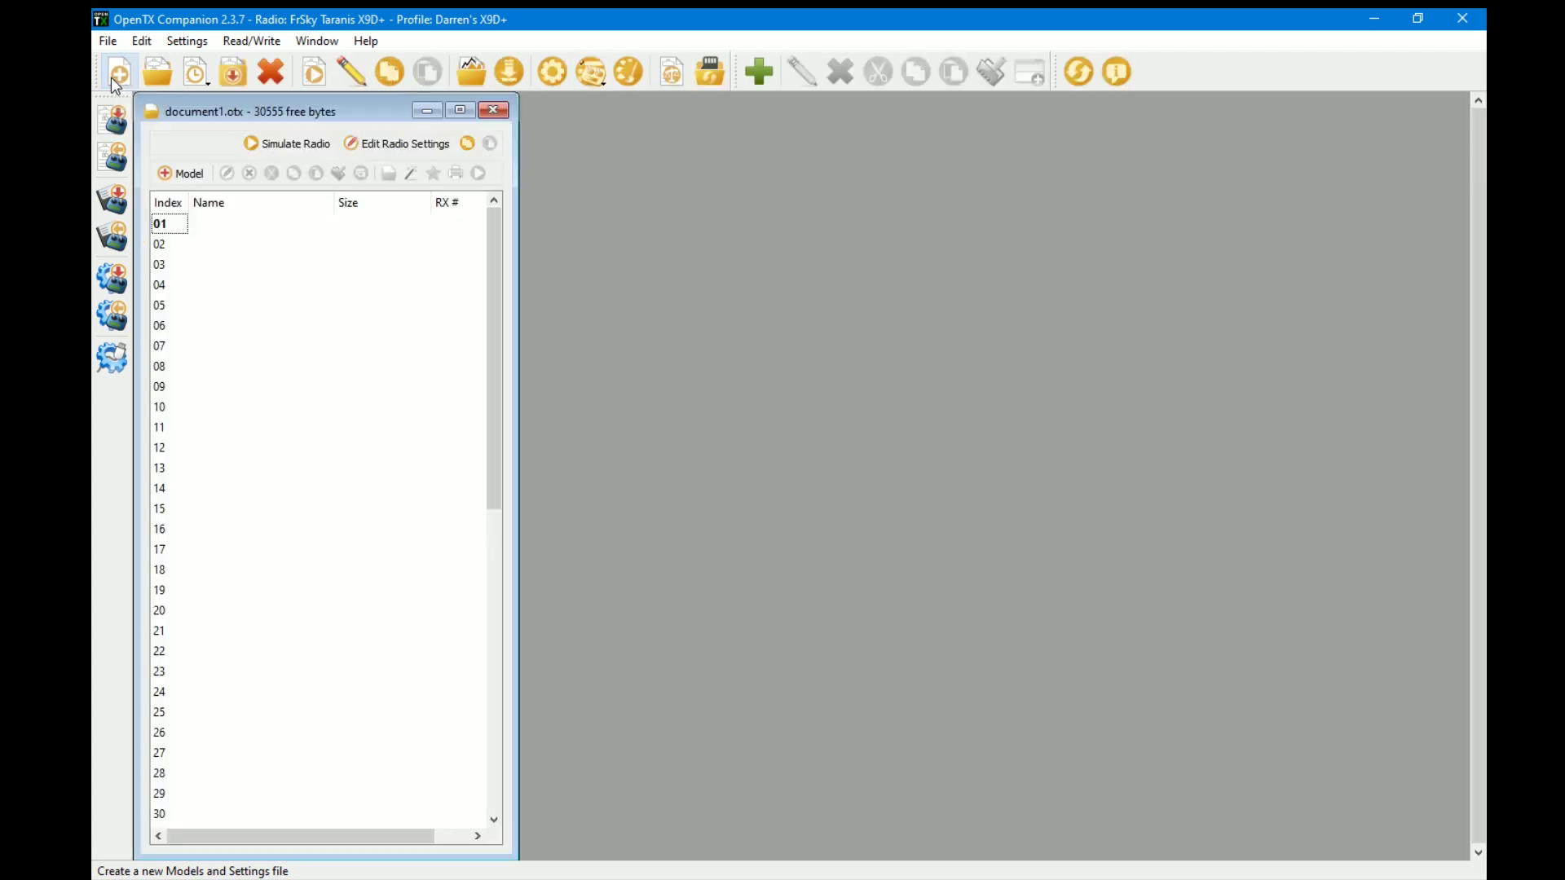
double_click(237, 223)
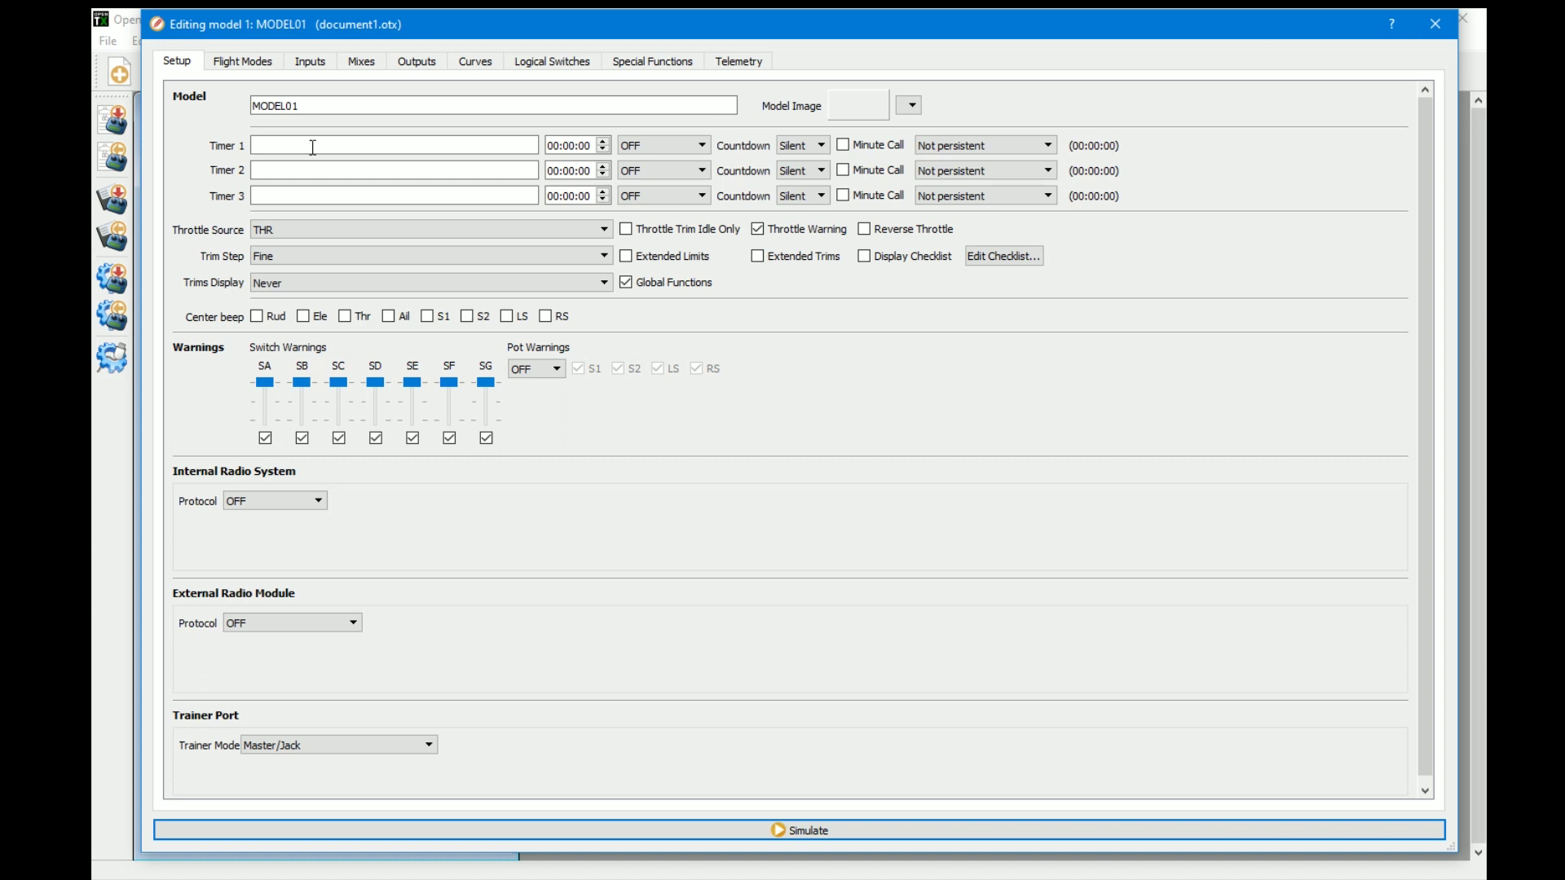
Set logical switch L01's function to a=x
left_click(554, 65)
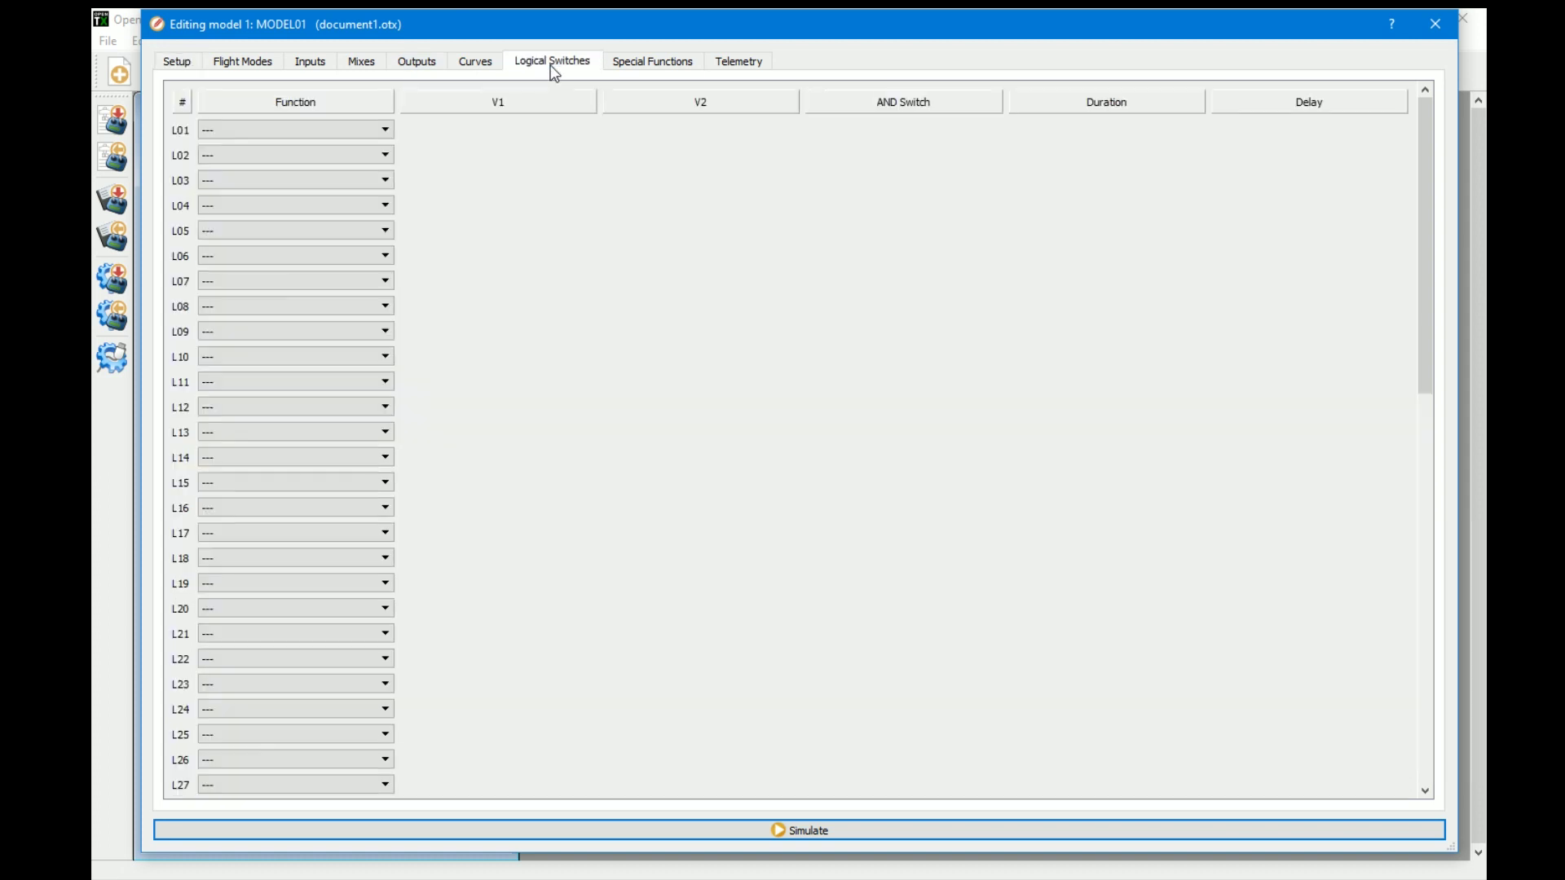
left_click(380, 132)
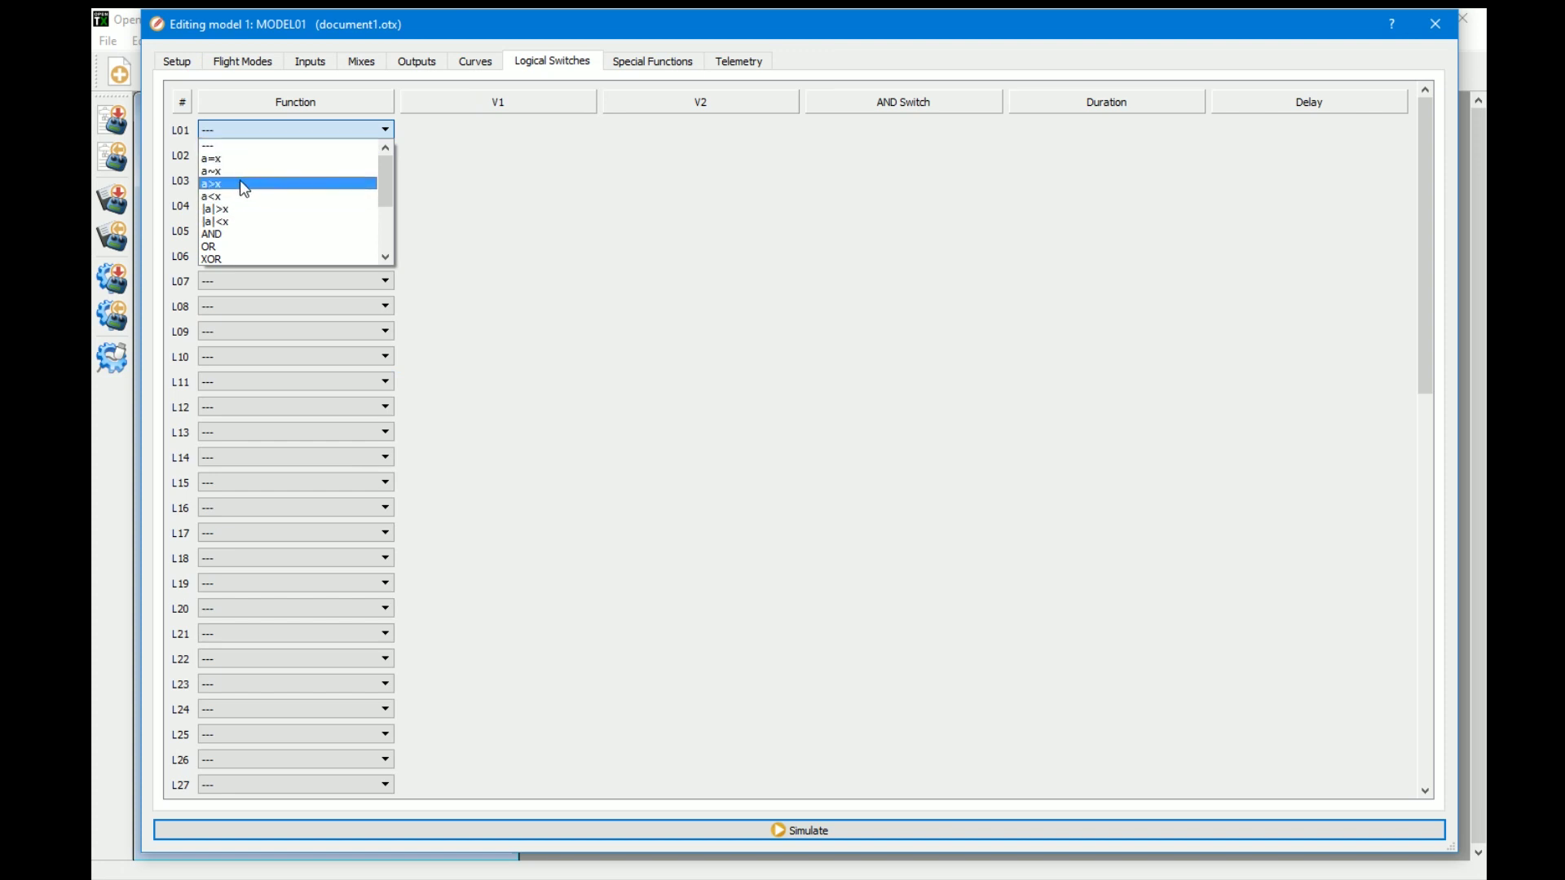
left_click(280, 163)
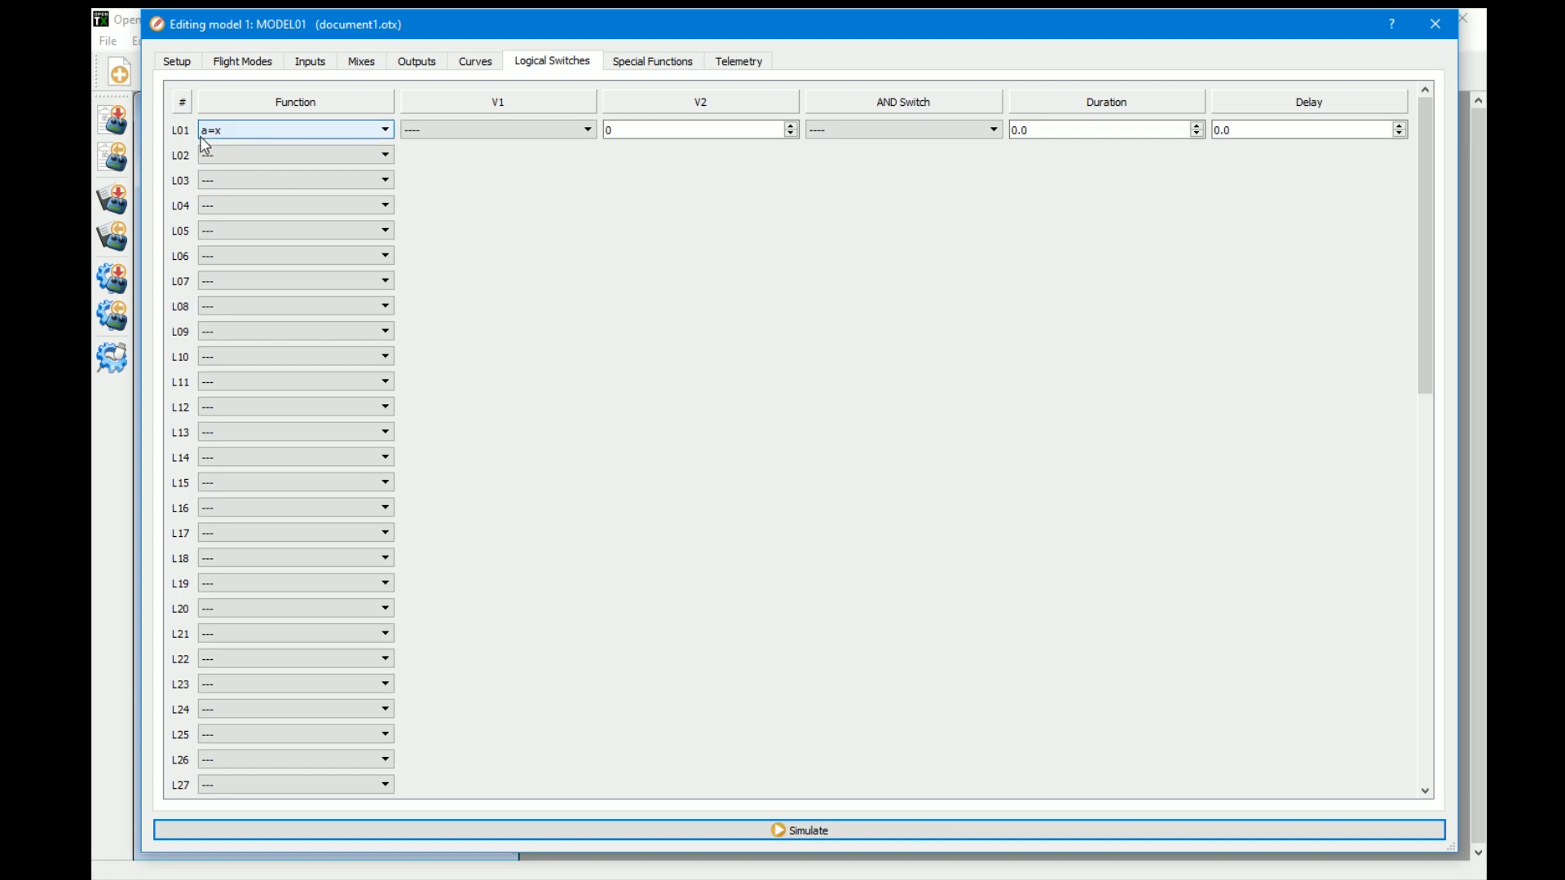
Choose Timer1 as L01's V1 source
left_click(509, 129)
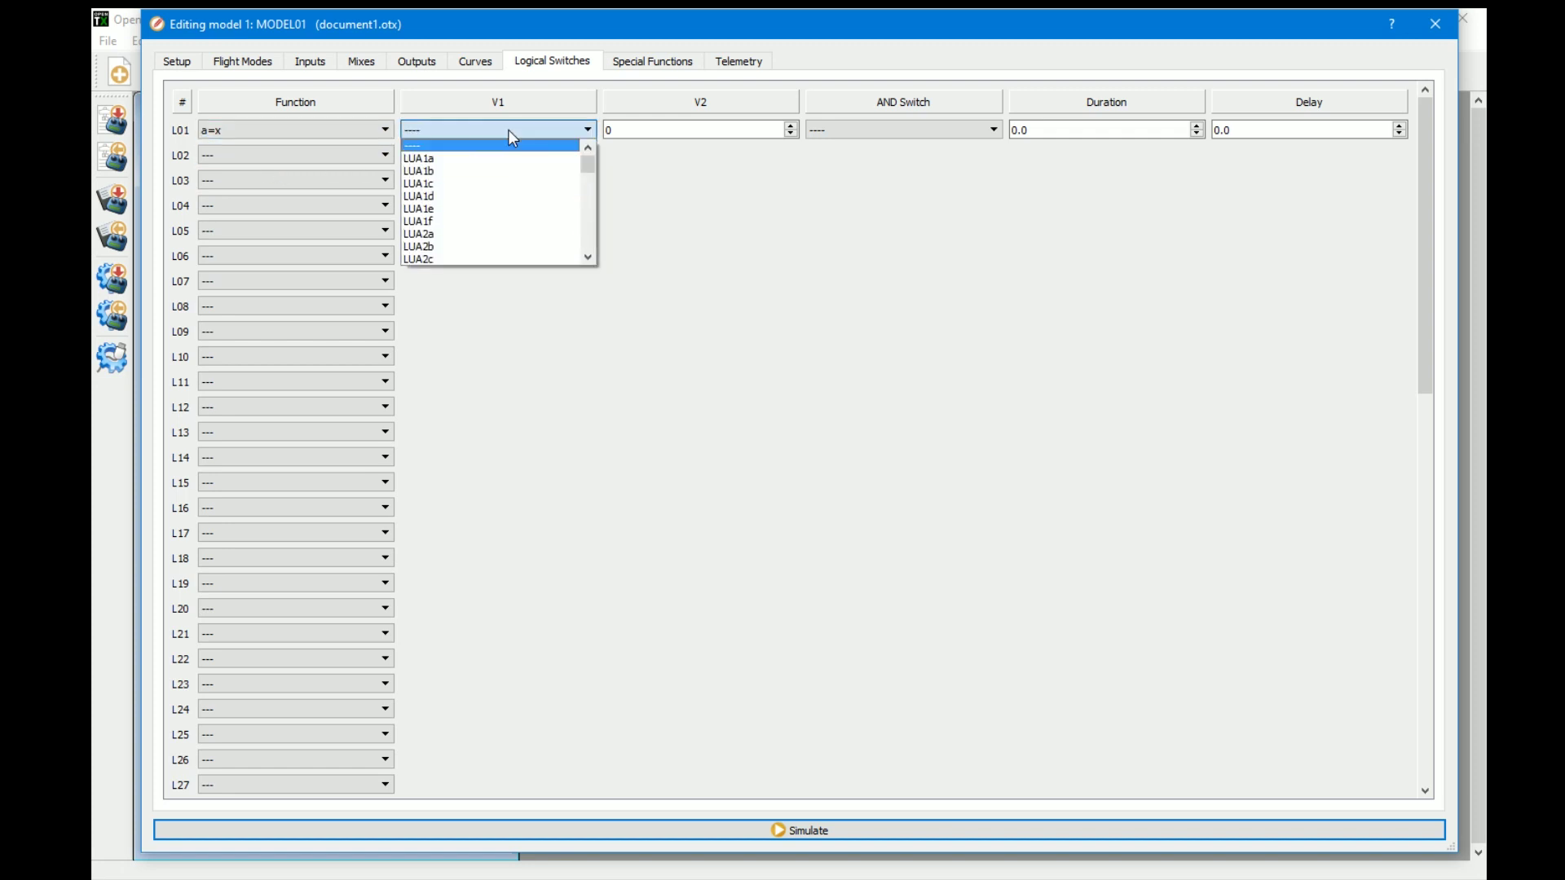
left_click_drag(590, 164, 590, 196)
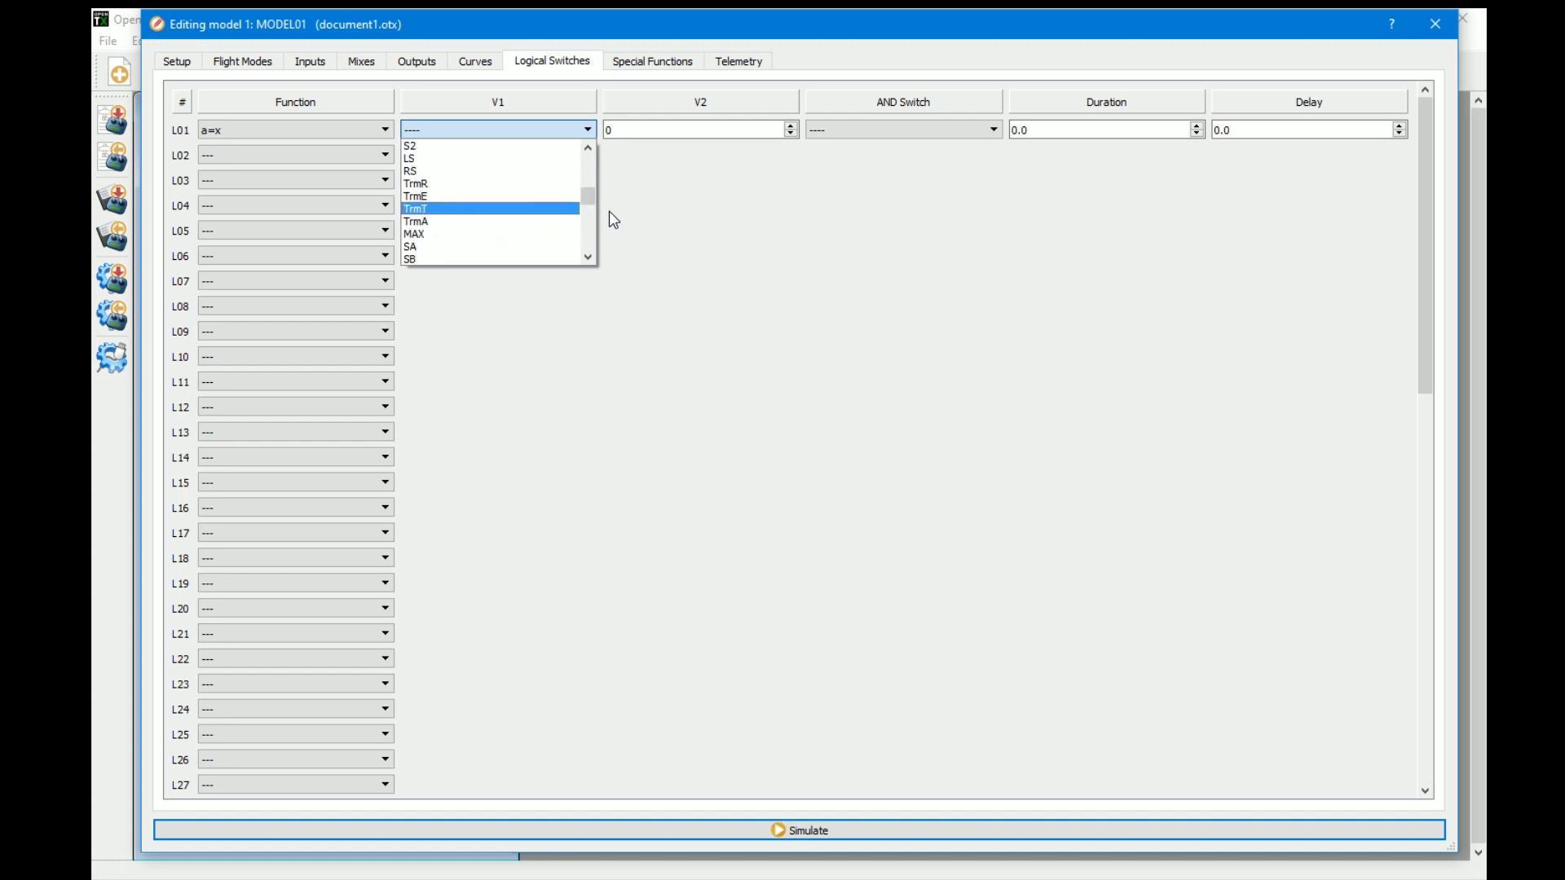
left_click_drag(595, 202, 594, 199)
scroll(538, 192, "up", 4)
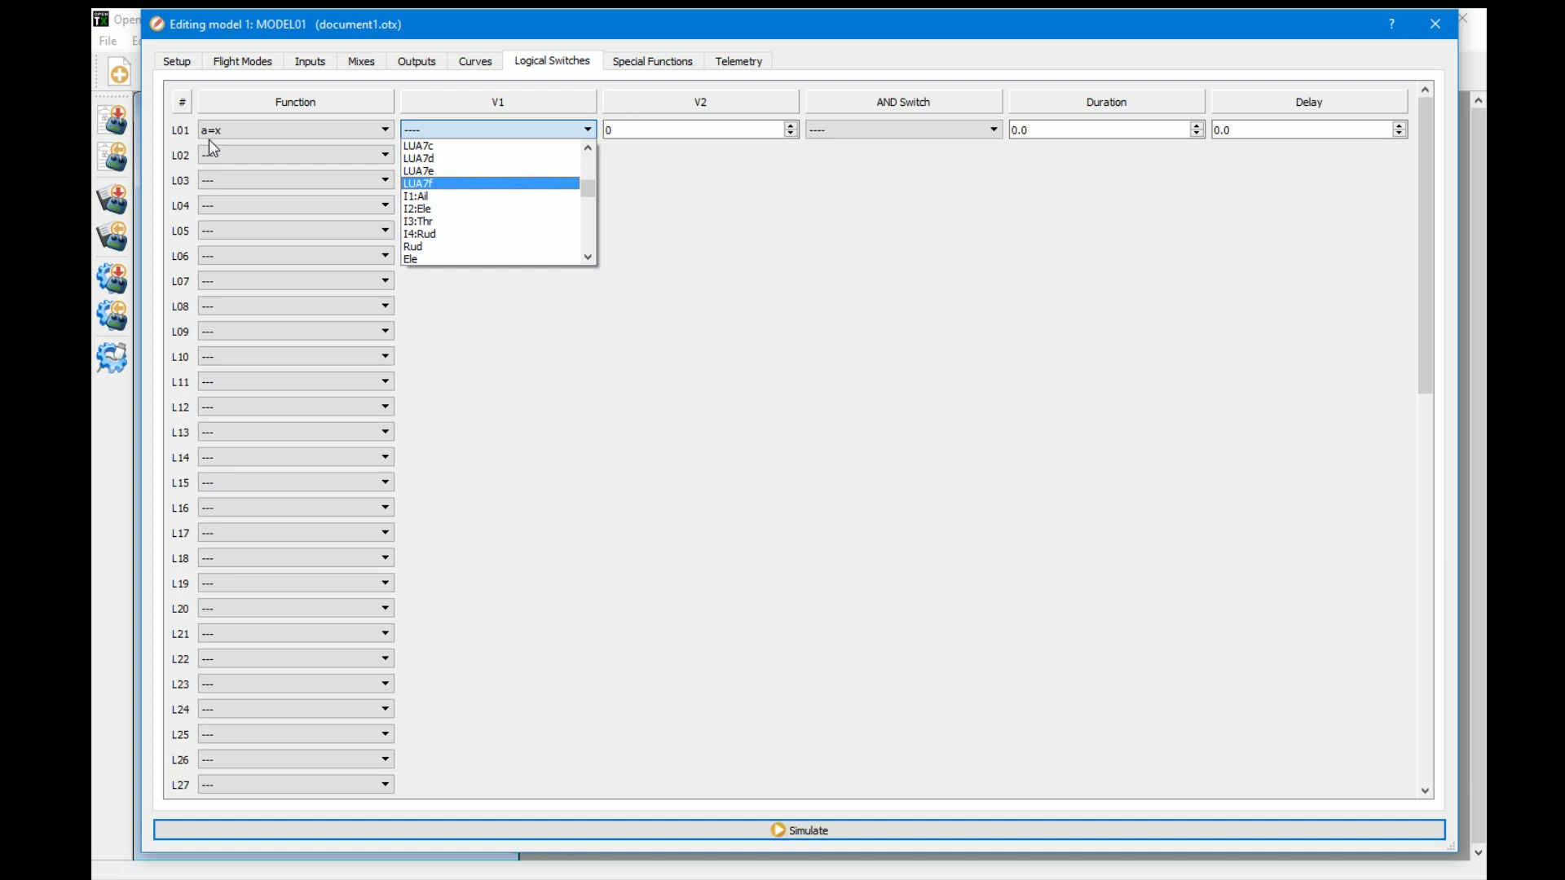
left_click(638, 132)
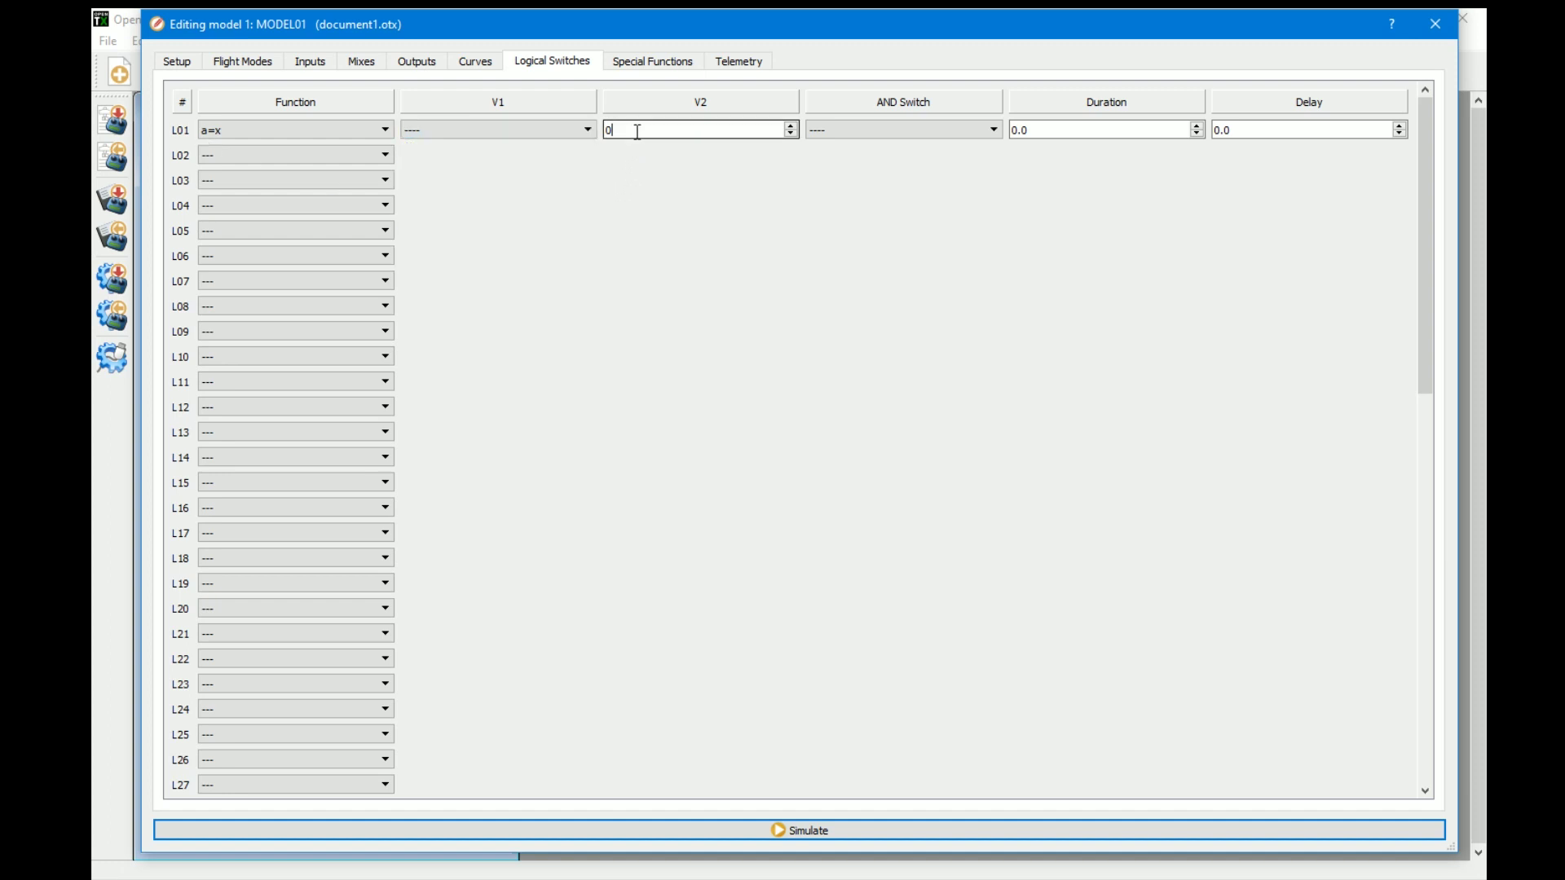
left_click(638, 131)
left_click(531, 134)
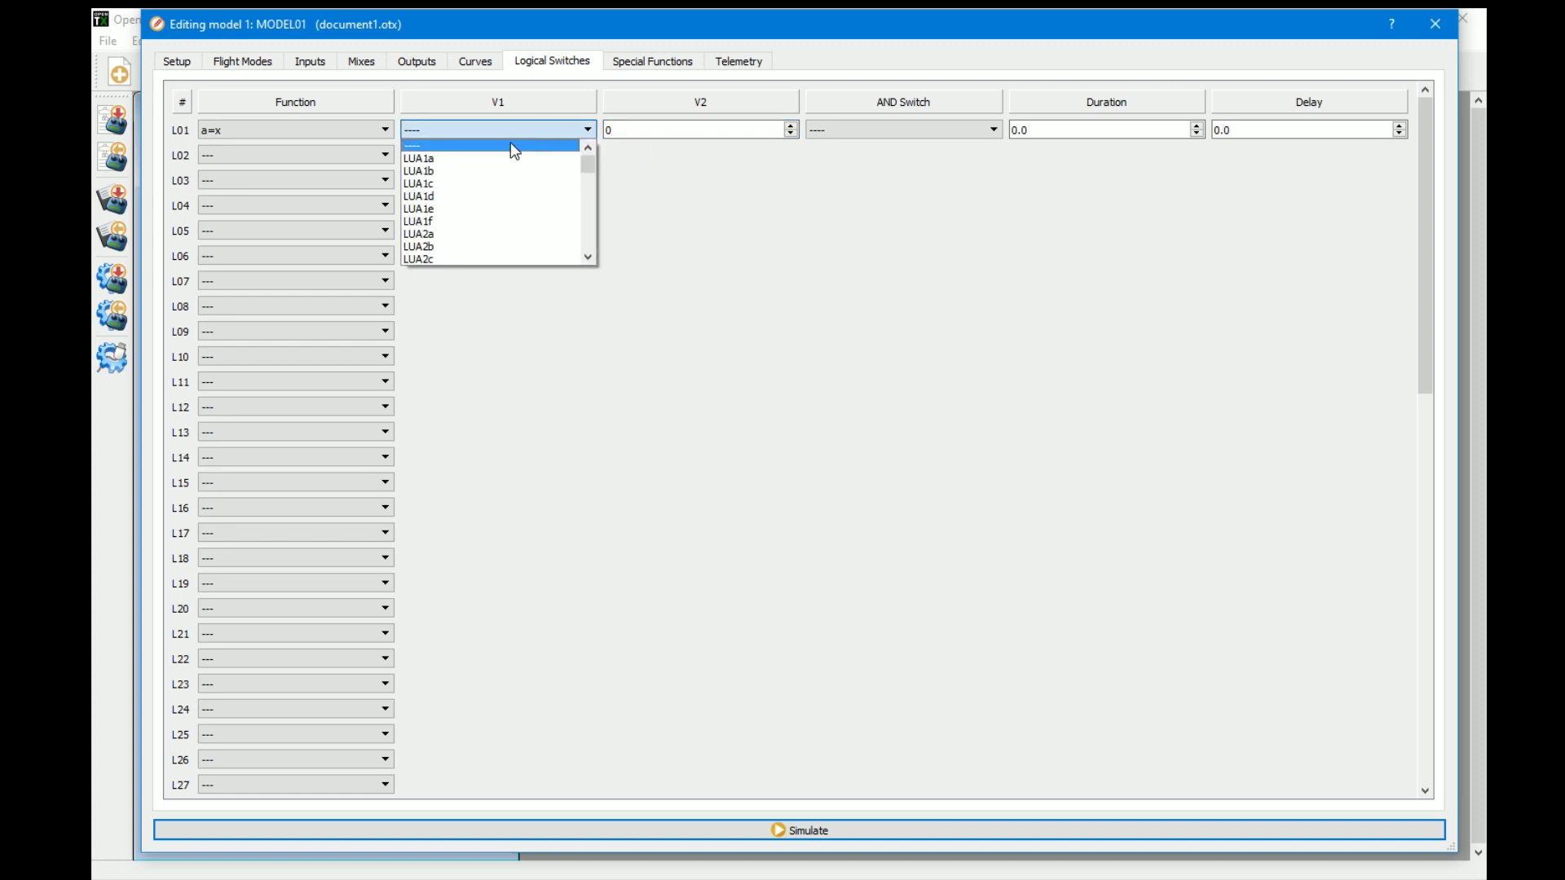
left_click_drag(589, 168, 594, 197)
scroll(477, 167, "down", 10)
left_click(425, 200)
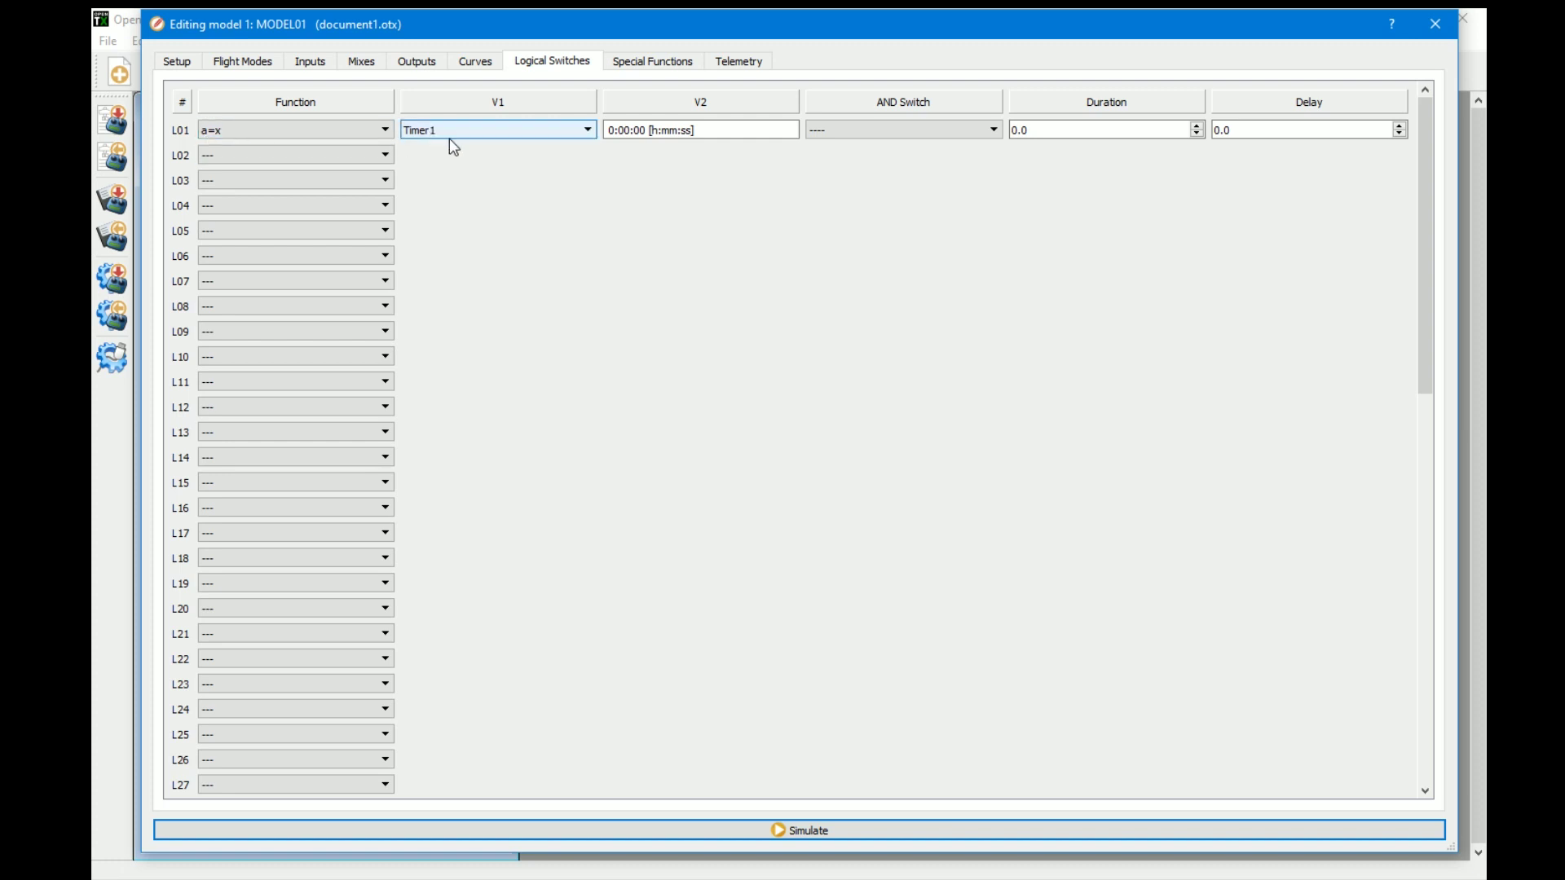
Enter 1 in L01's V2 time field to set the Timer1 comparison to 0:01:00
left_click(626, 130)
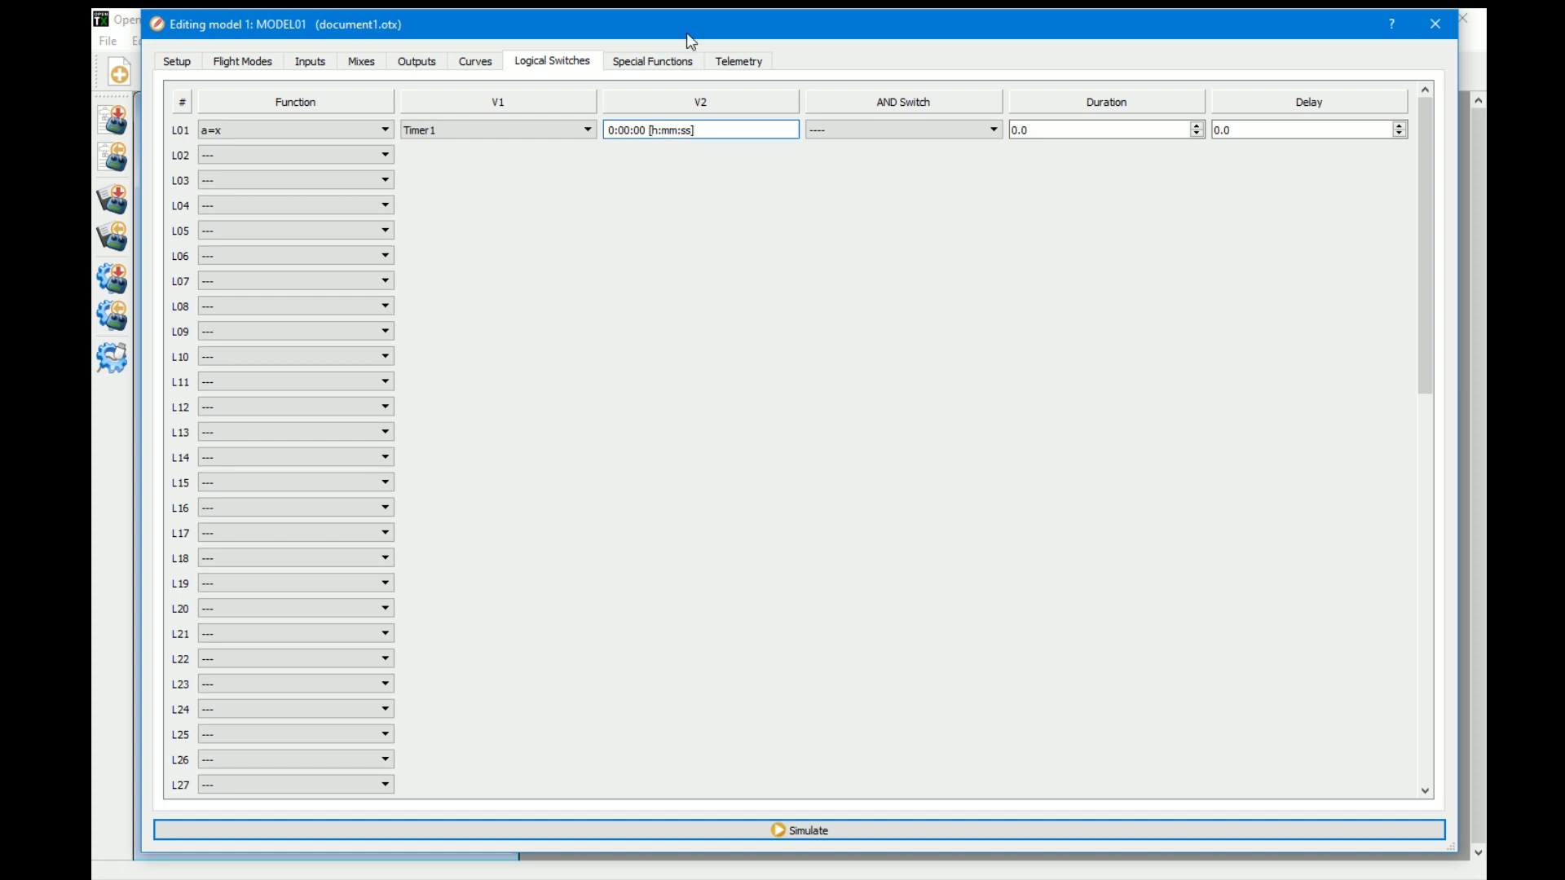
type("1")
left_click(642, 132)
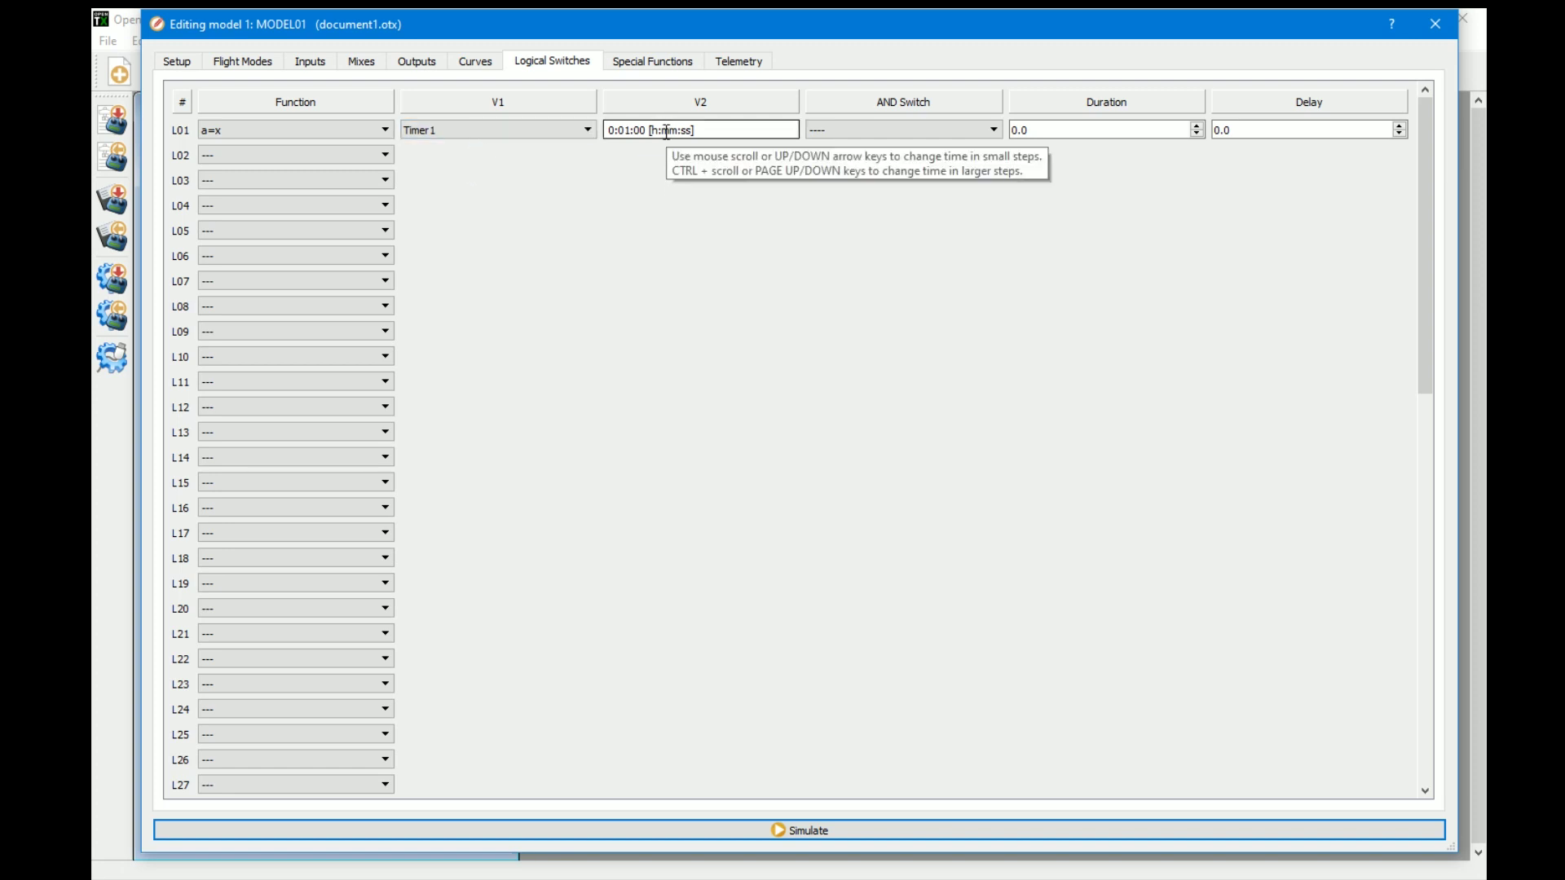
left_click(631, 136)
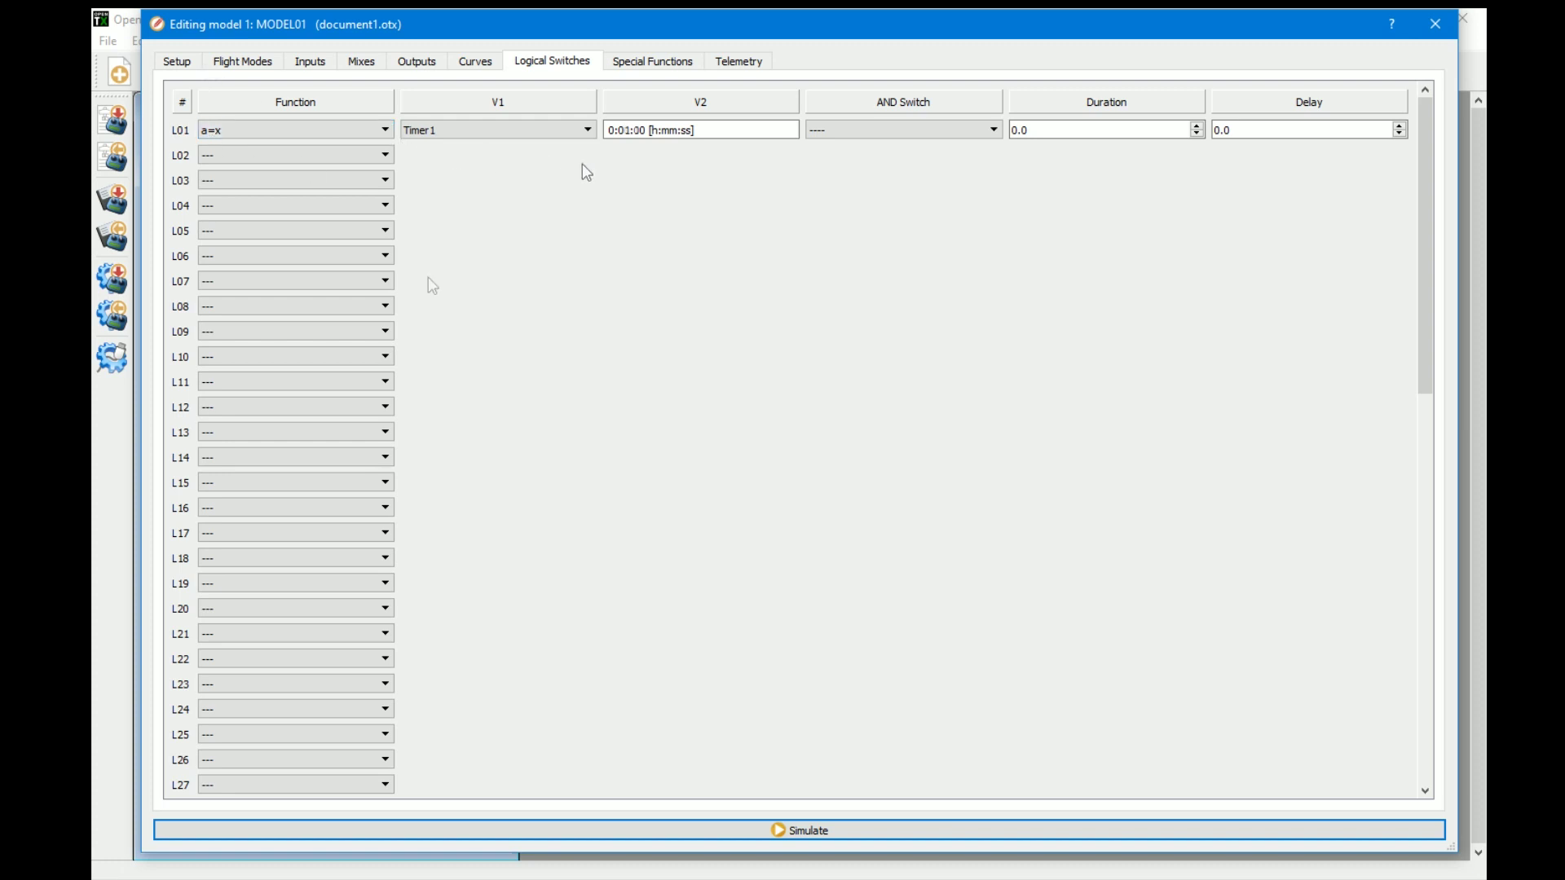
scroll(636, 137, "down", 1)
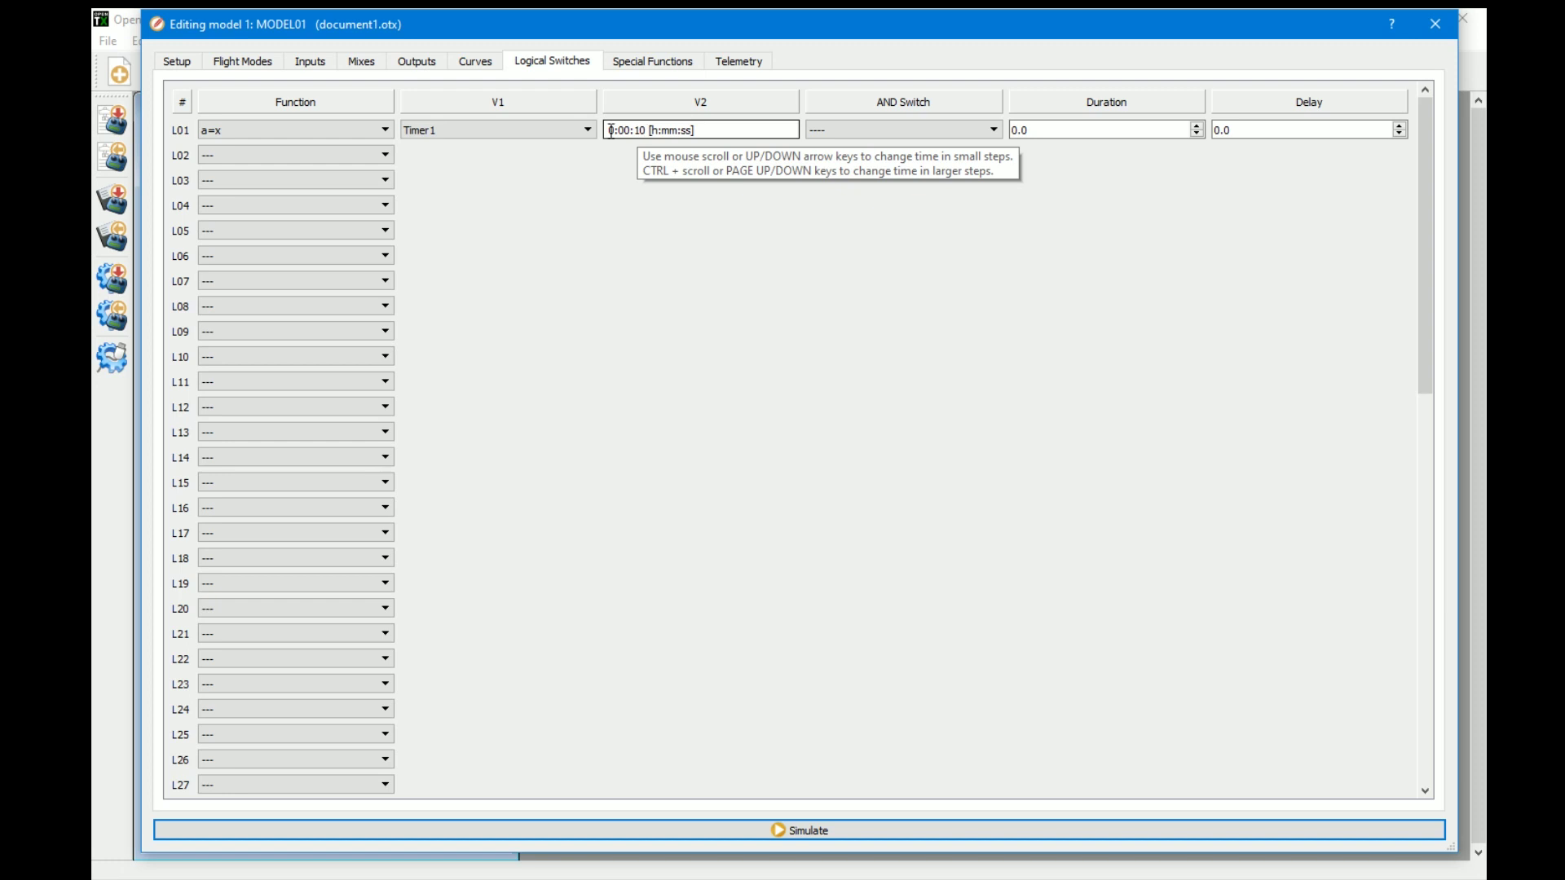
On the Setup page, set Timer 1 to run from switch SF↓
left_click(188, 63)
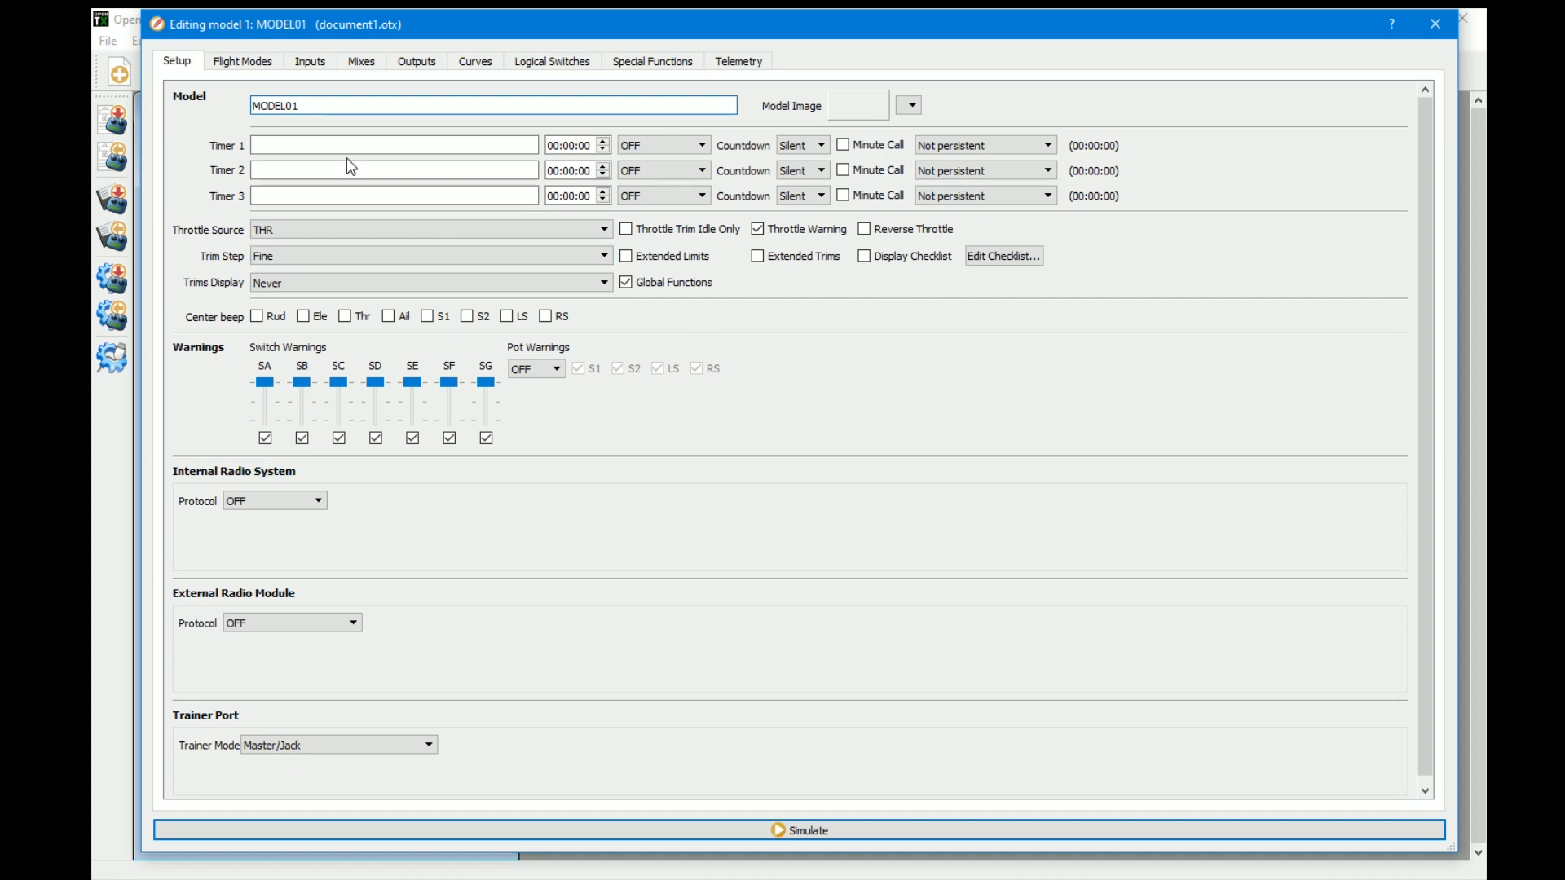
left_click(648, 152)
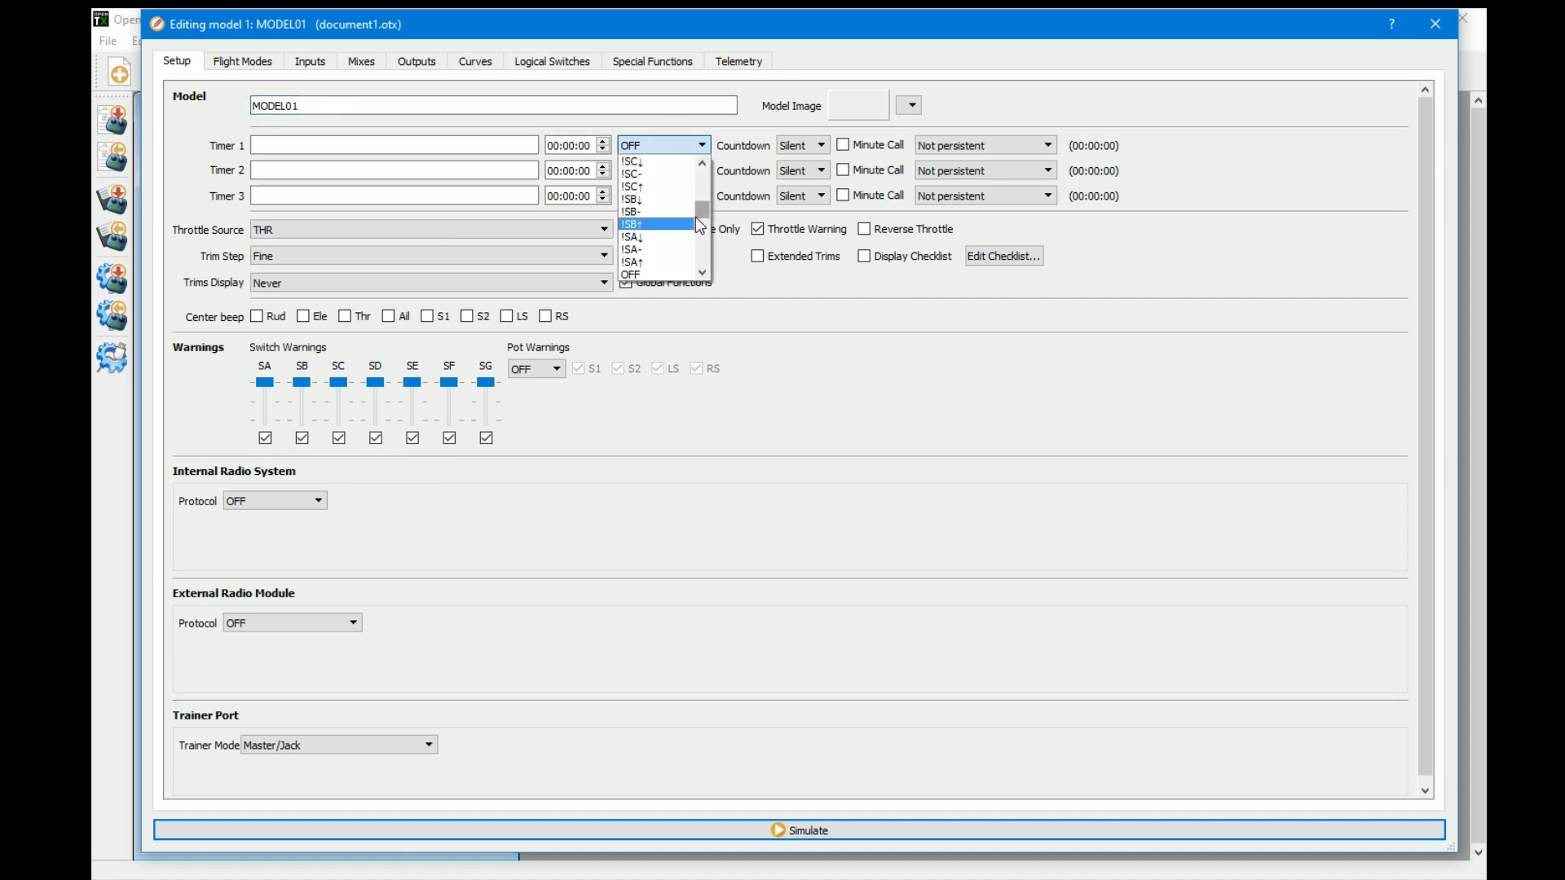
left_click(681, 147)
left_click(681, 147)
left_click_drag(706, 215, 706, 245)
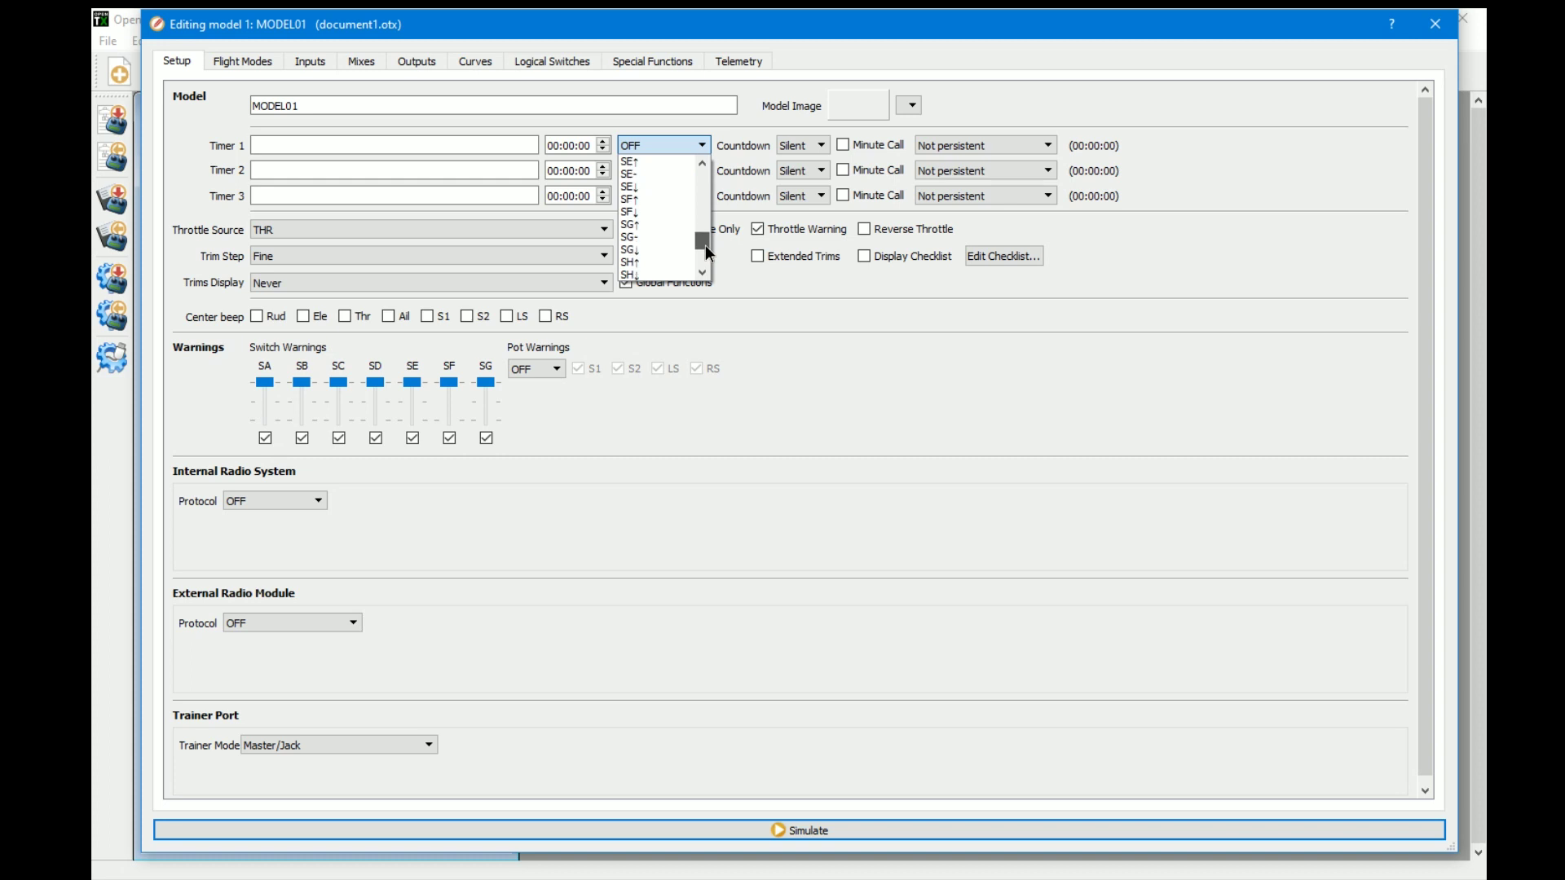
left_click(665, 209)
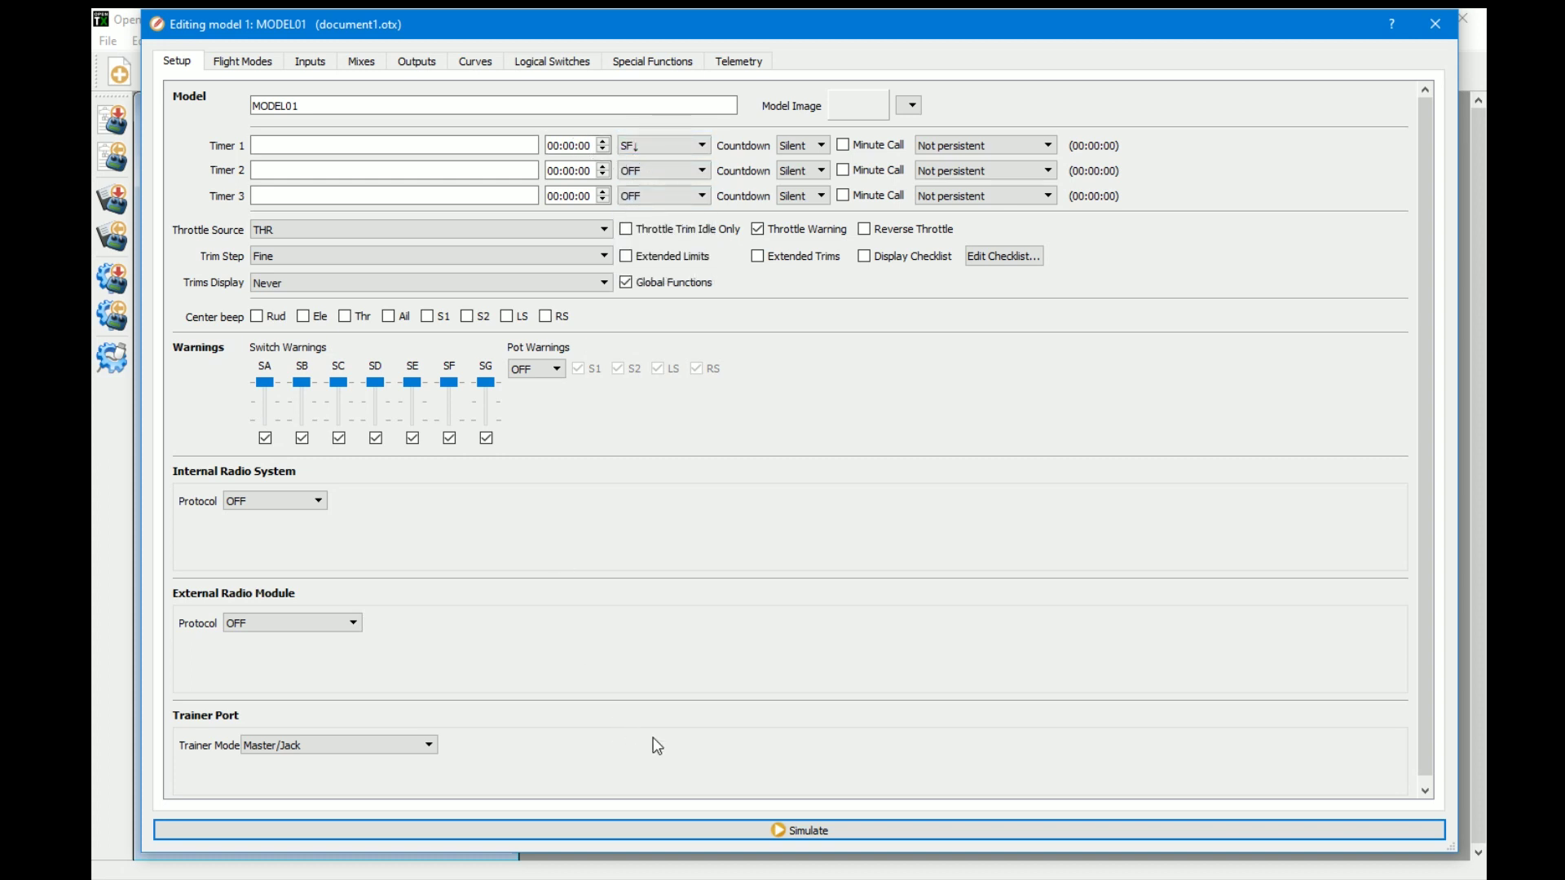
Test MODEL01 in the radio simulator, then close the simulator
left_click(710, 838)
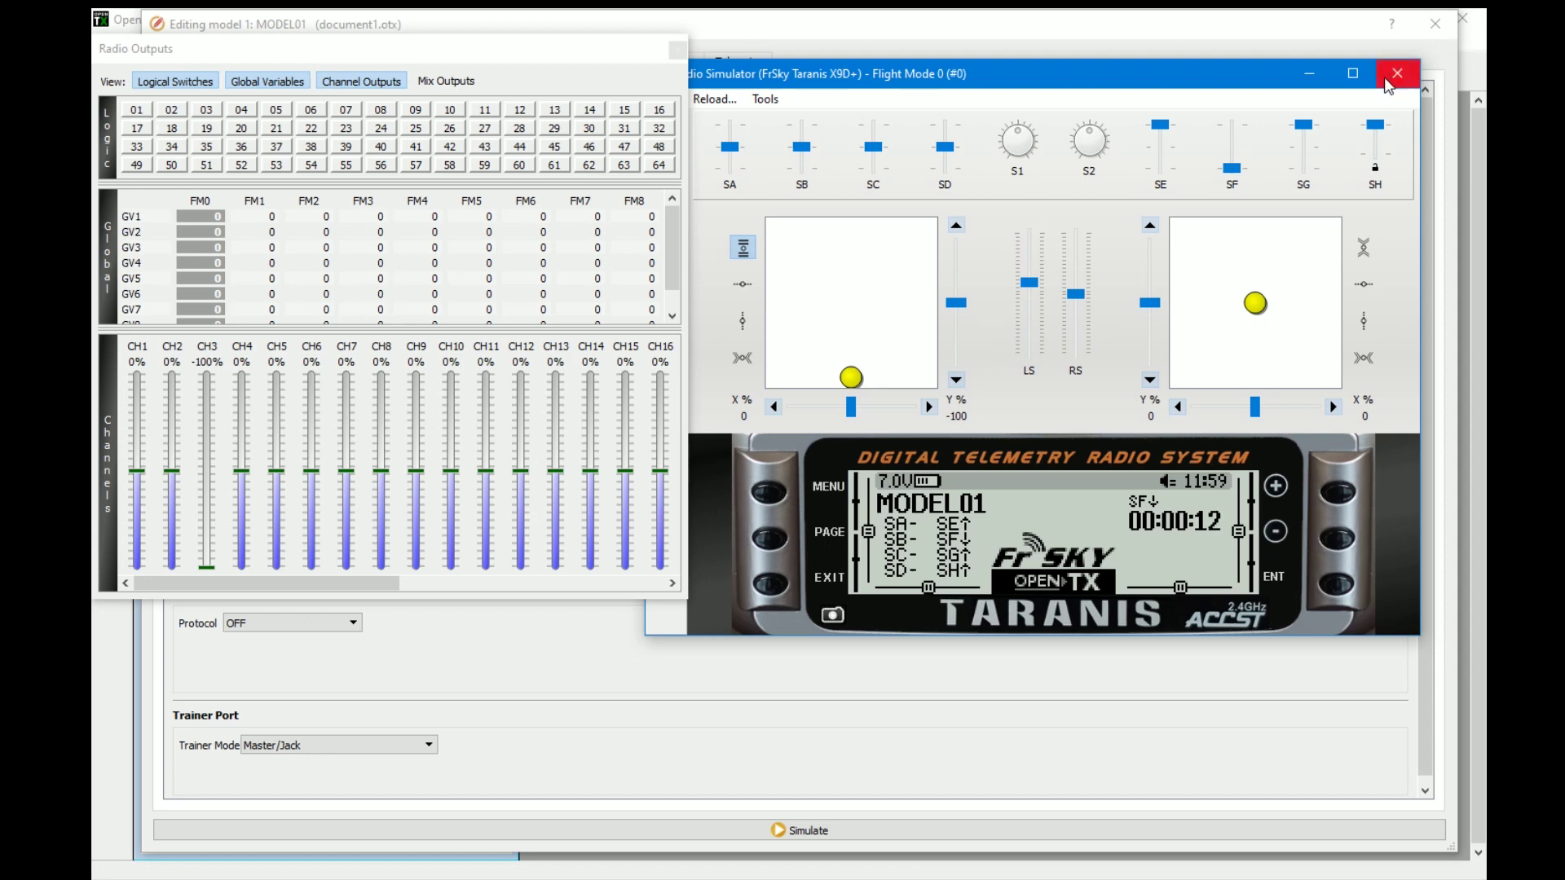
left_click(1352, 73)
left_click(1428, 24)
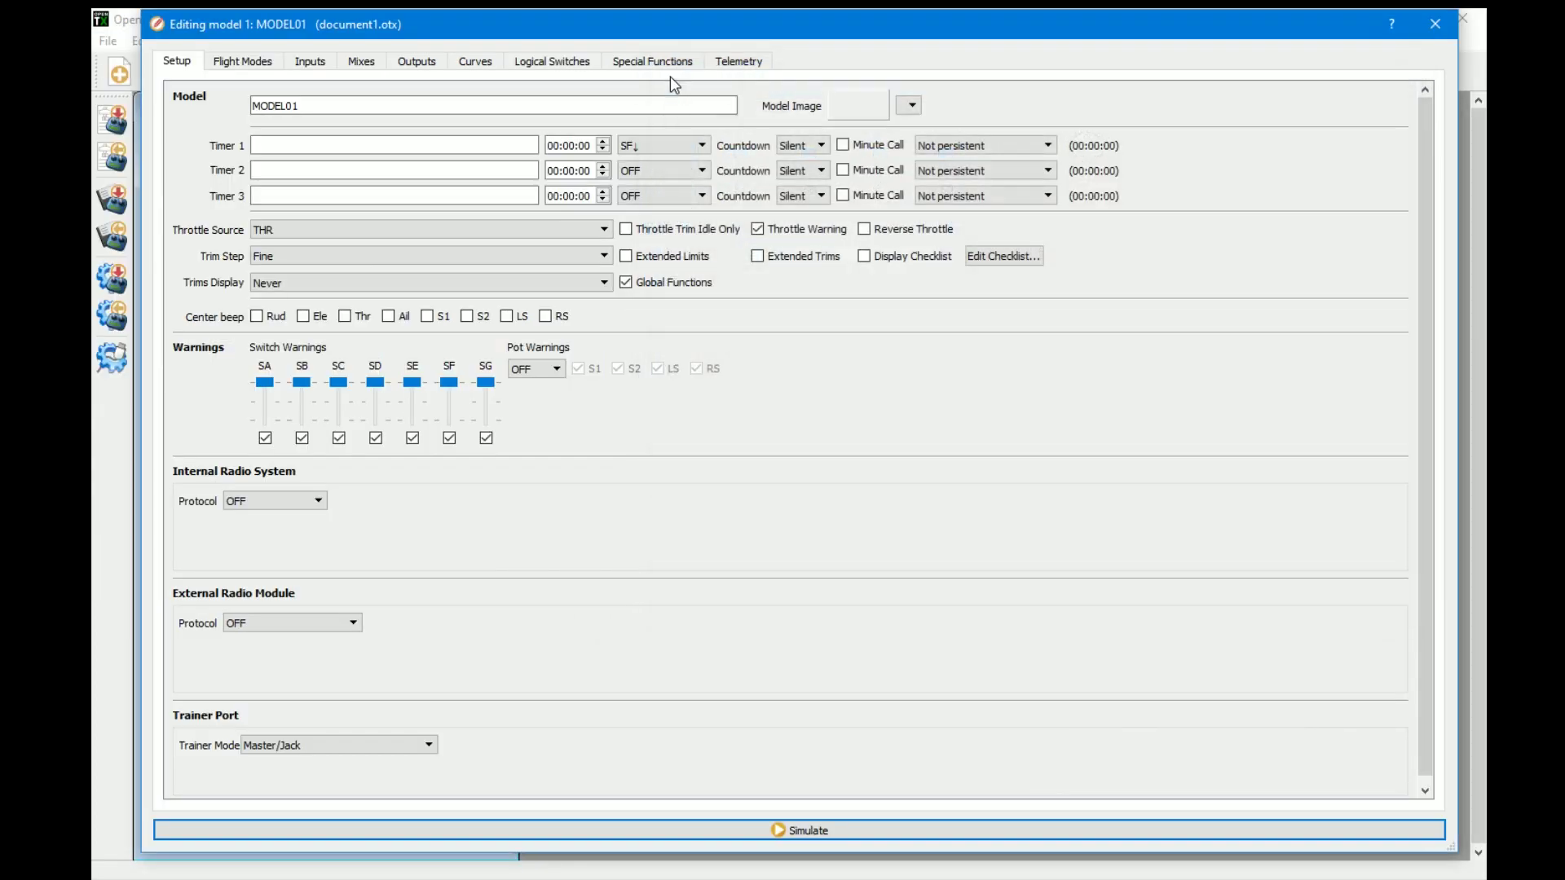
left_click(1418, 57)
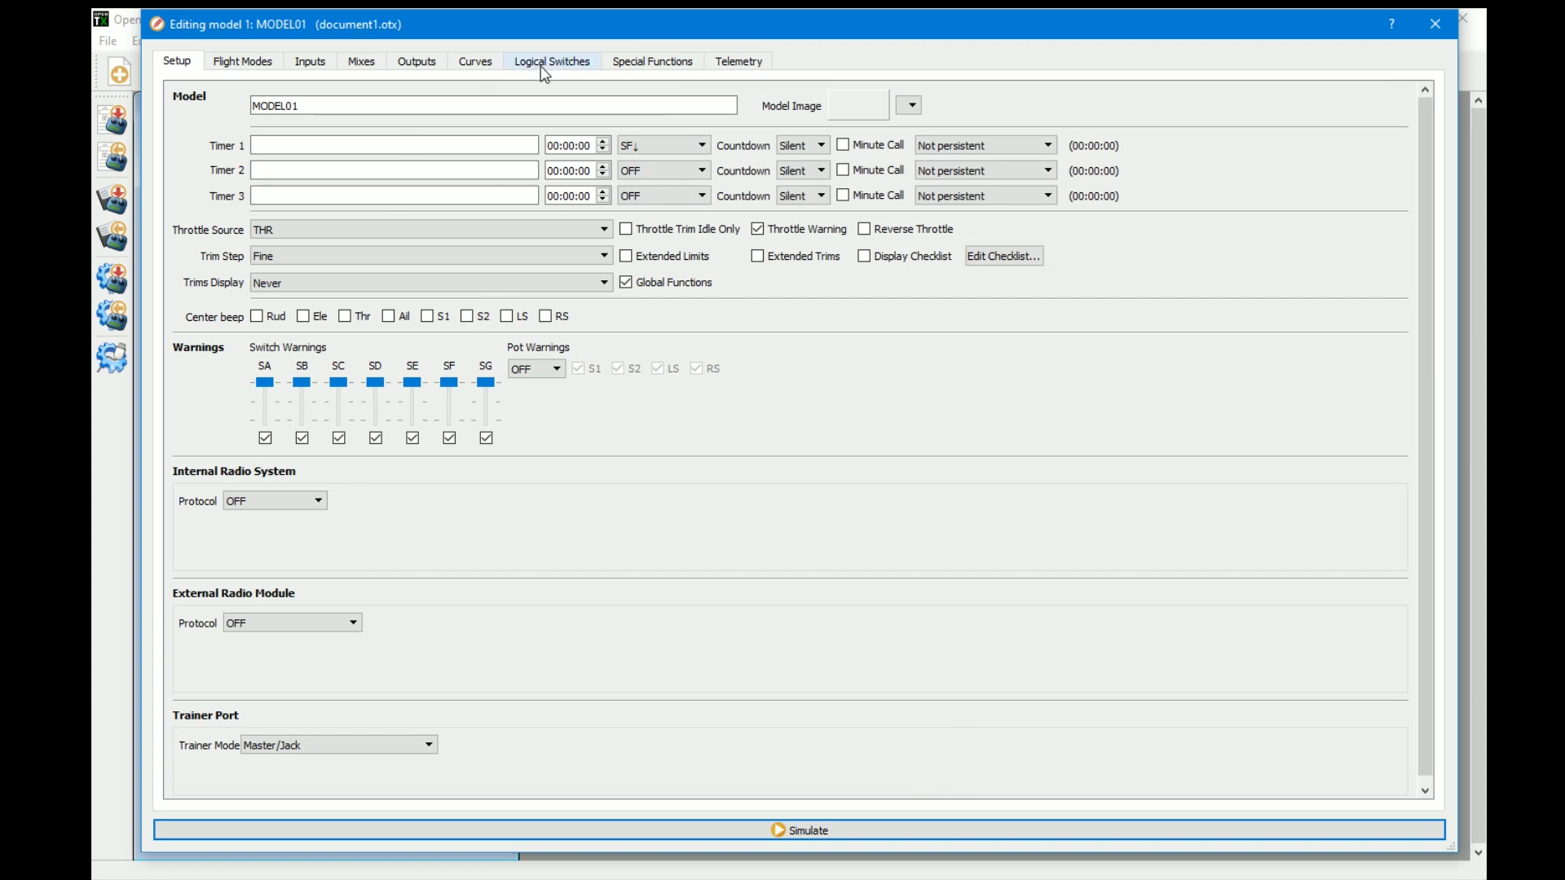